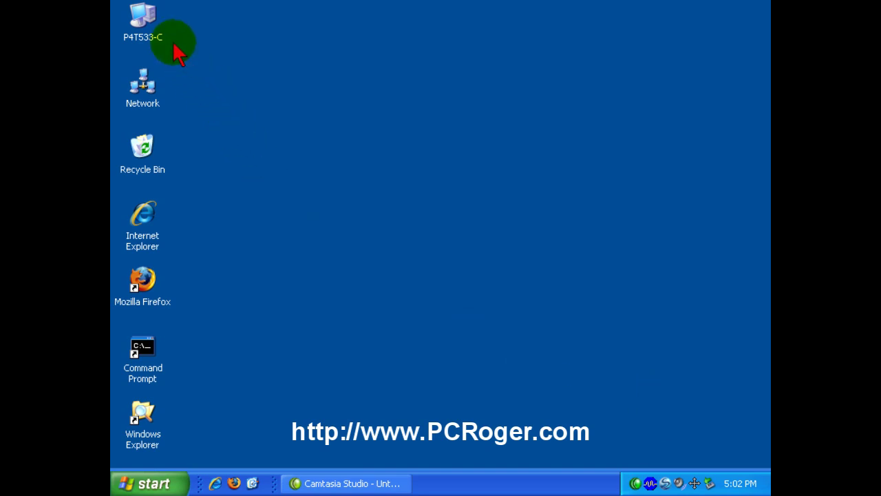
# - Check the remote access settings in P4T533-C's System Properties, then close them
pyautogui.click(143, 30)
pyautogui.rightClick(146, 38)
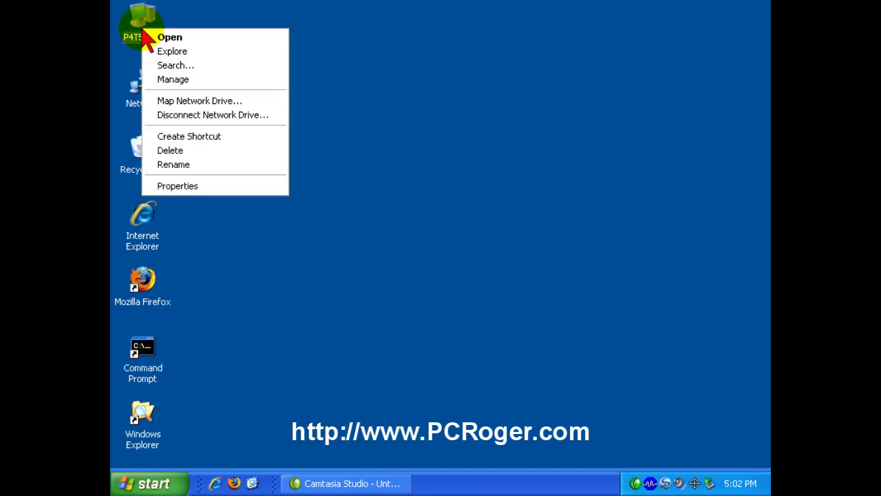
pyautogui.click(195, 190)
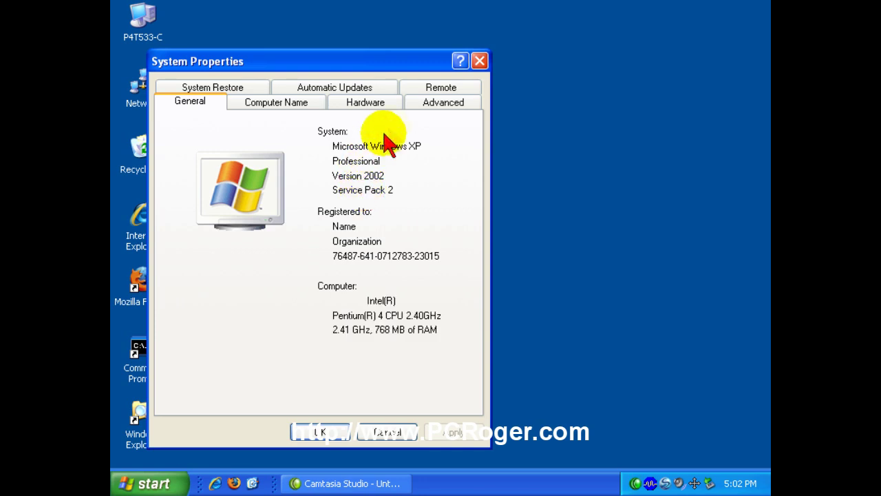
pyautogui.click(432, 90)
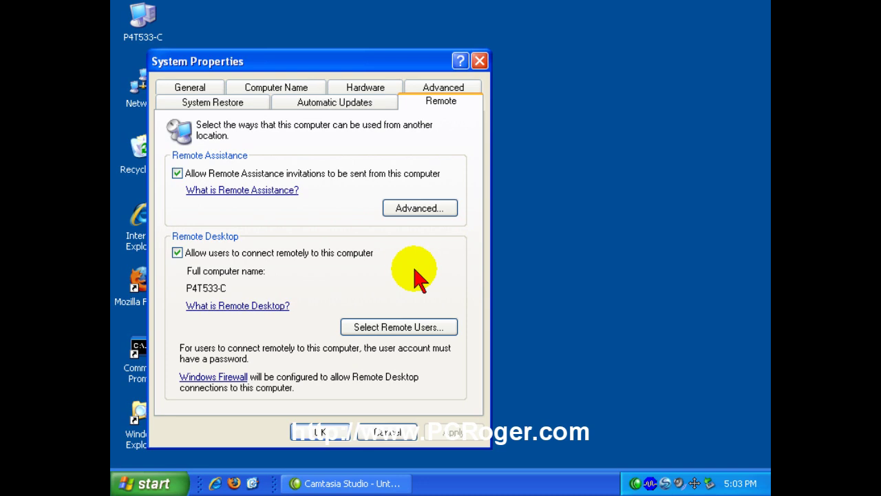
pyautogui.click(373, 431)
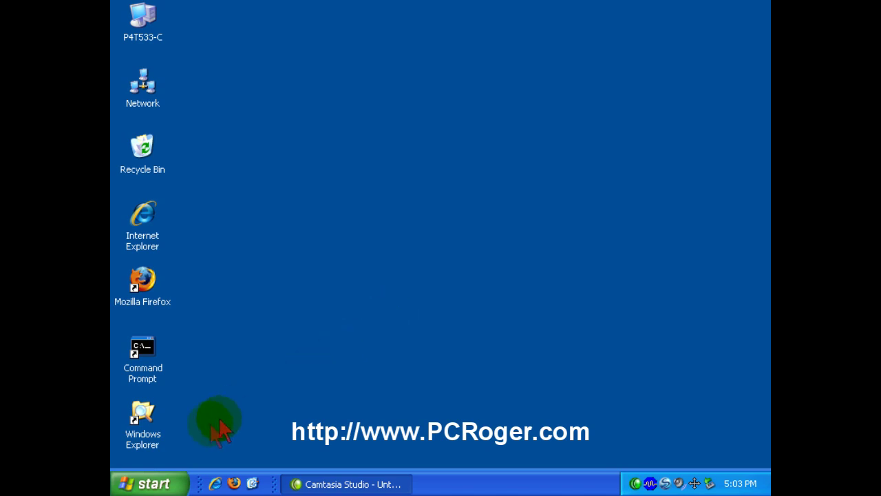
# - Launch Remote Desktop Connection from Accessories with its full options expanded
pyautogui.click(165, 483)
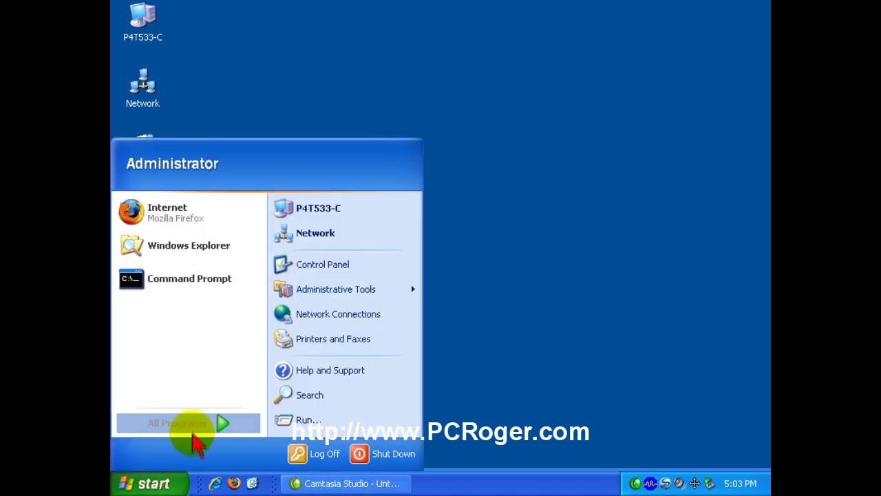
pyautogui.click(198, 433)
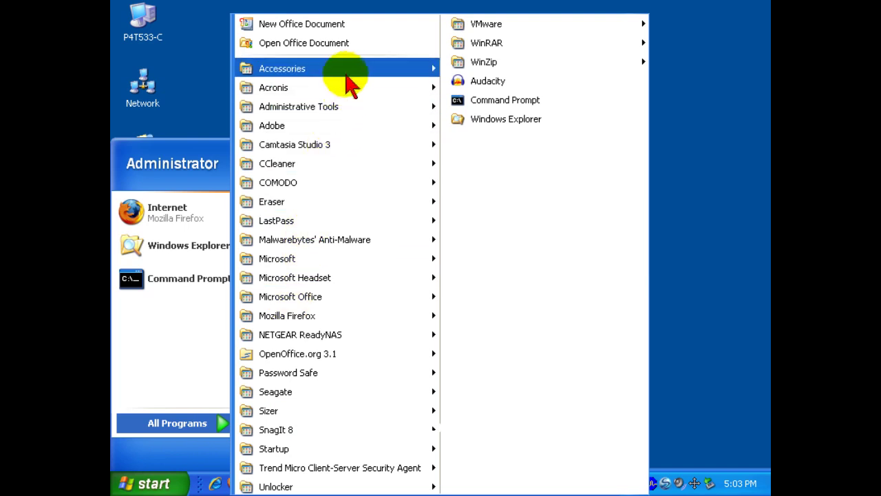
pyautogui.moveTo(349, 77)
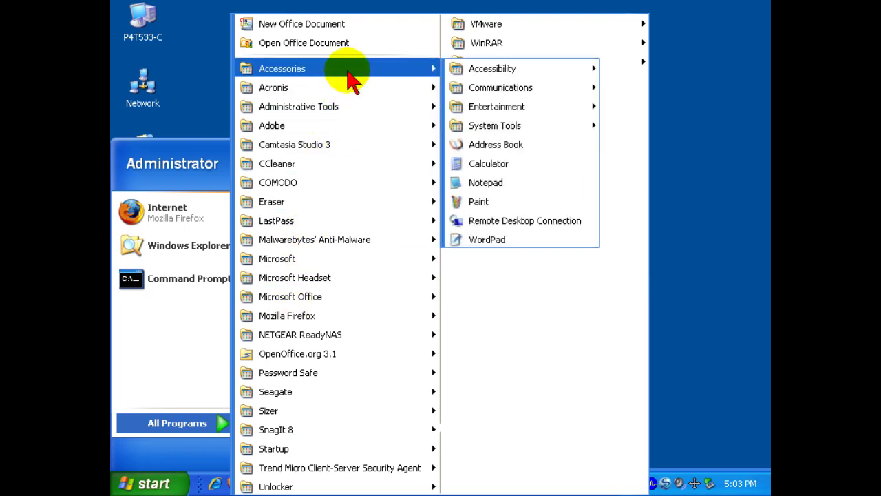
pyautogui.click(511, 230)
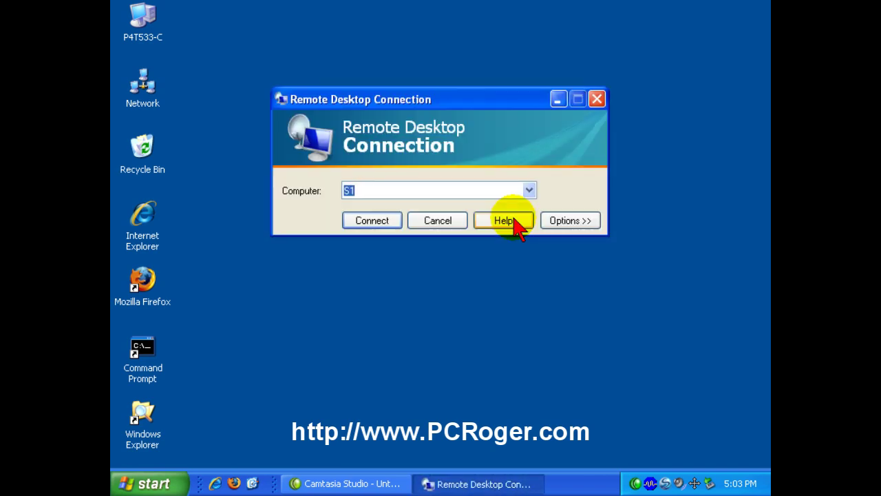
pyautogui.click(561, 220)
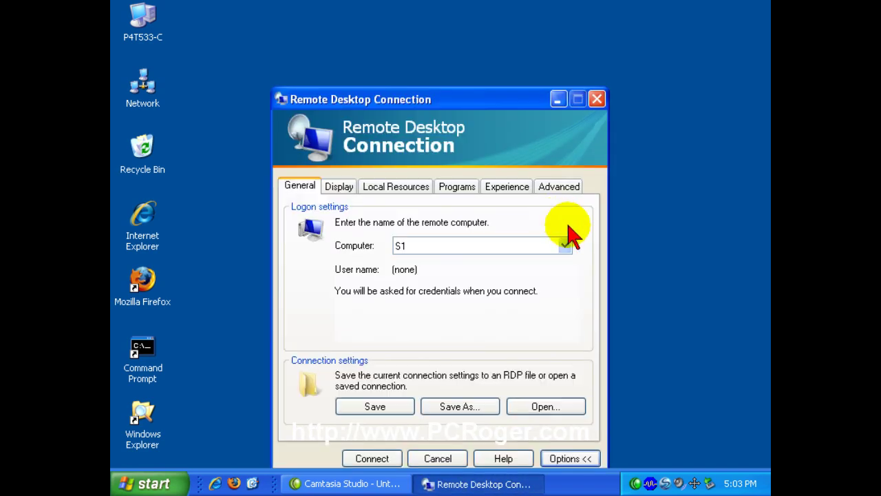
pyautogui.moveTo(505, 104); pyautogui.dragTo(496, 57)
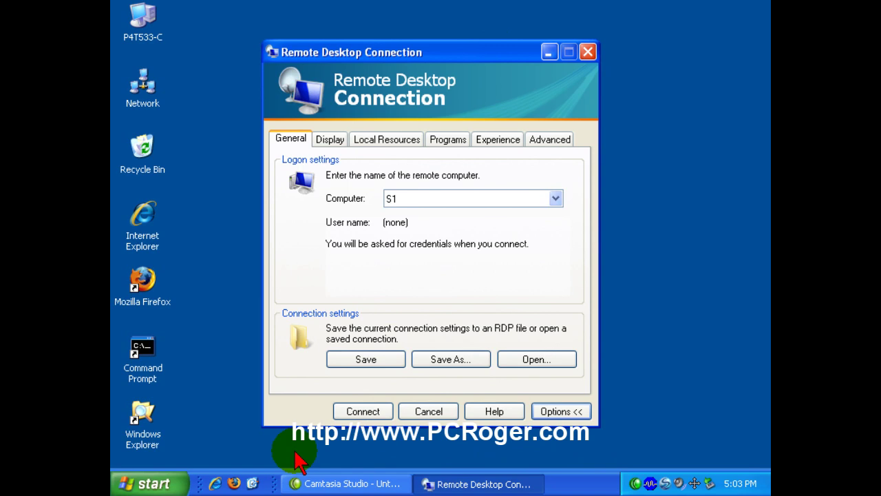
# - Launch a second copy with Run > mstsc, then close that duplicate window
pyautogui.click(151, 485)
pyautogui.click(311, 418)
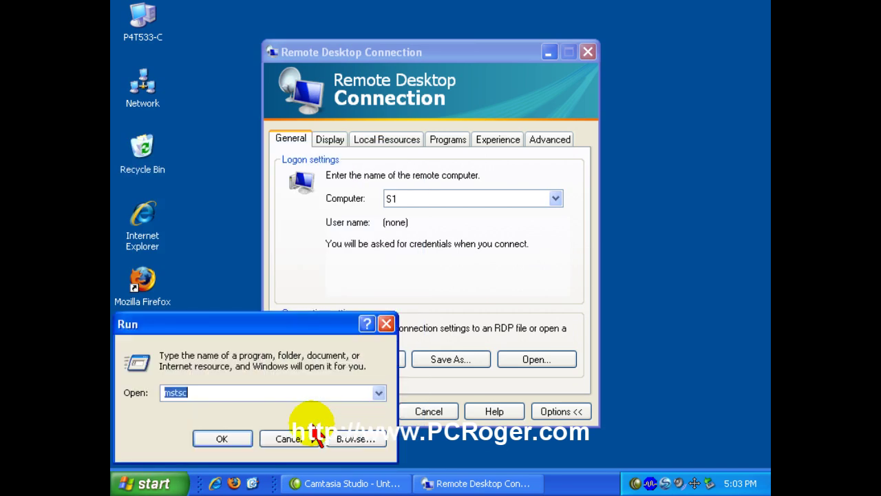
pyautogui.click(221, 391)
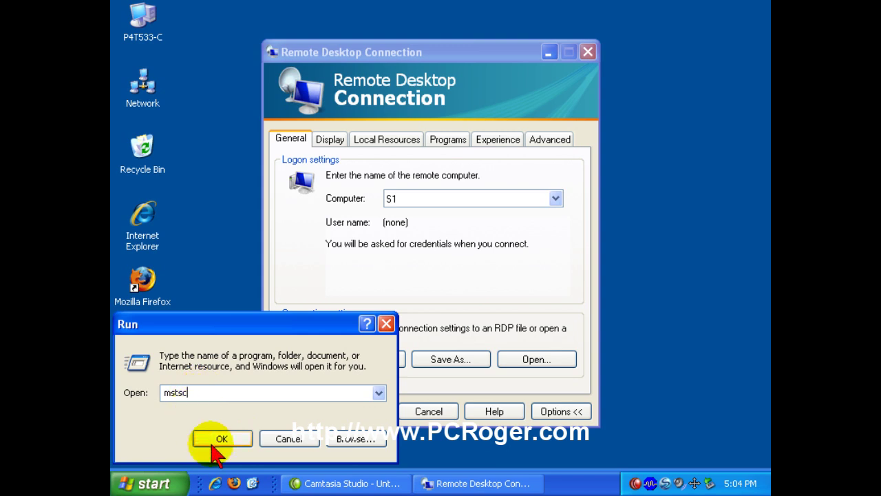
pyautogui.click(232, 440)
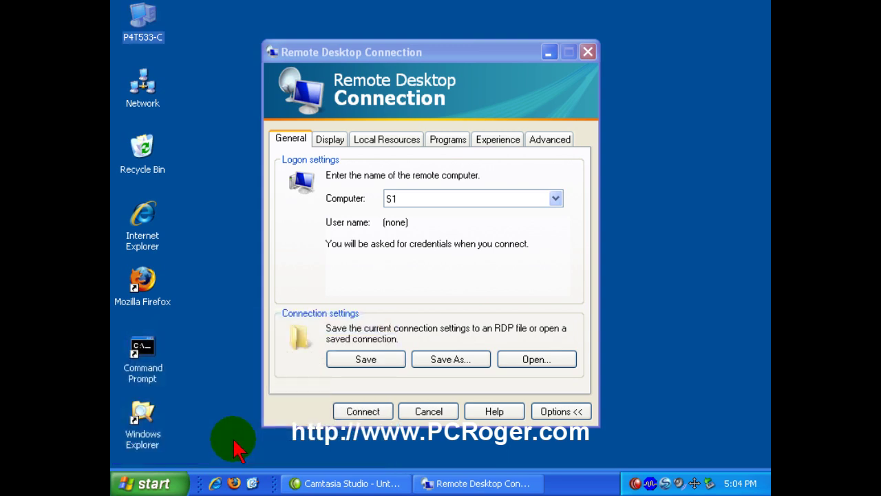
pyautogui.moveTo(425, 103); pyautogui.dragTo(389, 118)
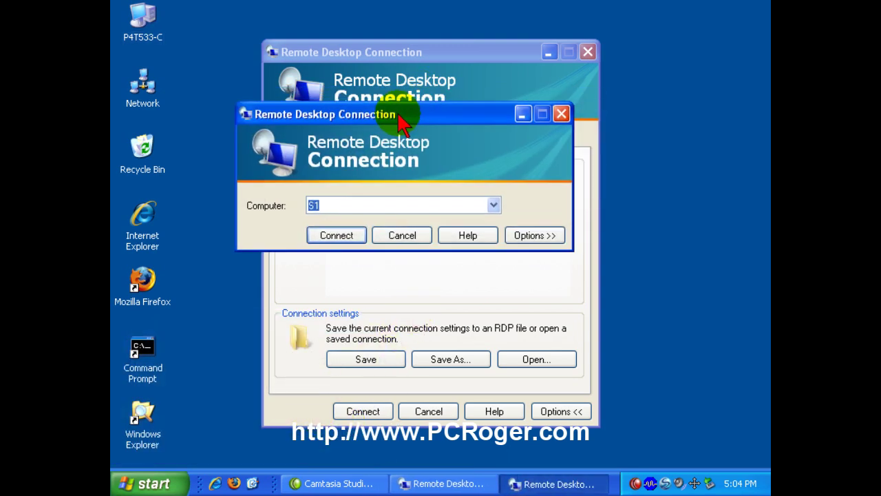
pyautogui.click(410, 235)
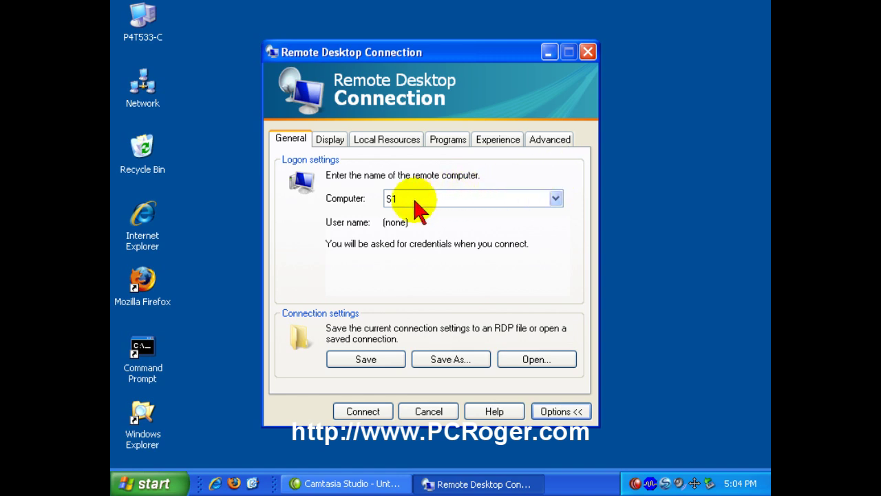
# - Replace S1 with Test as the computer and review the Display, Local Resources and Programs tabs
pyautogui.moveTo(413, 199); pyautogui.dragTo(360, 202)
pyautogui.write('Test')
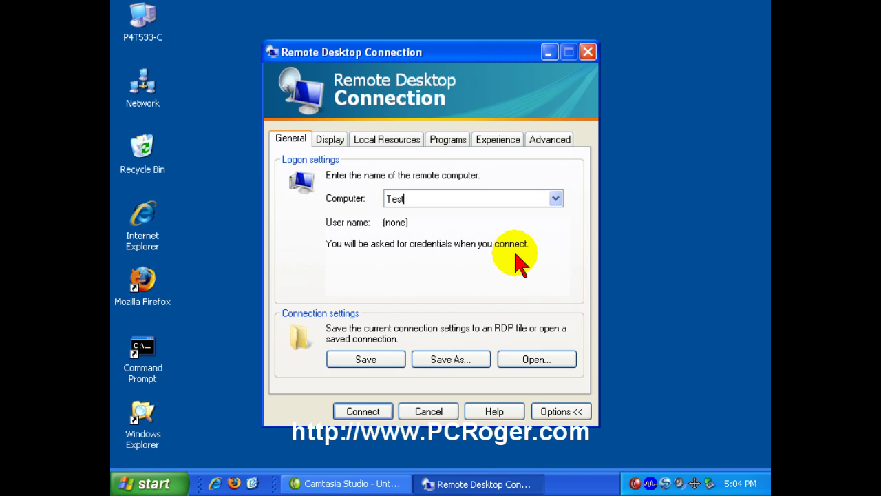
pyautogui.click(328, 139)
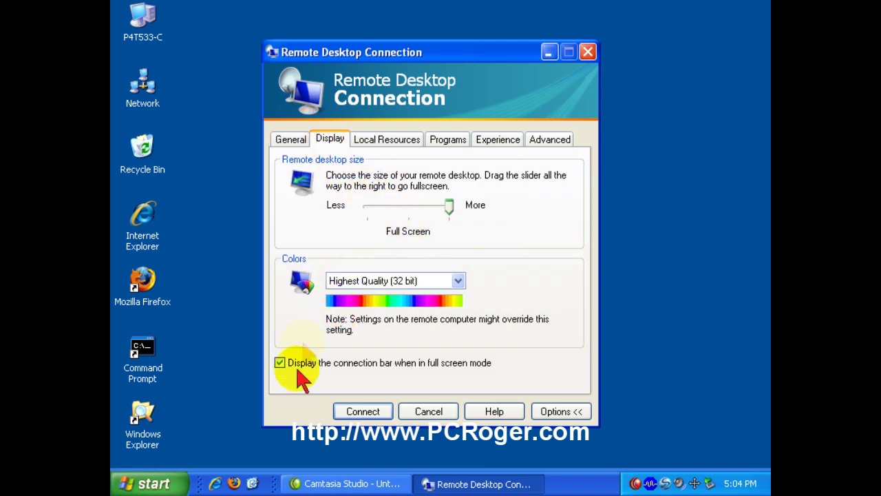
pyautogui.click(399, 141)
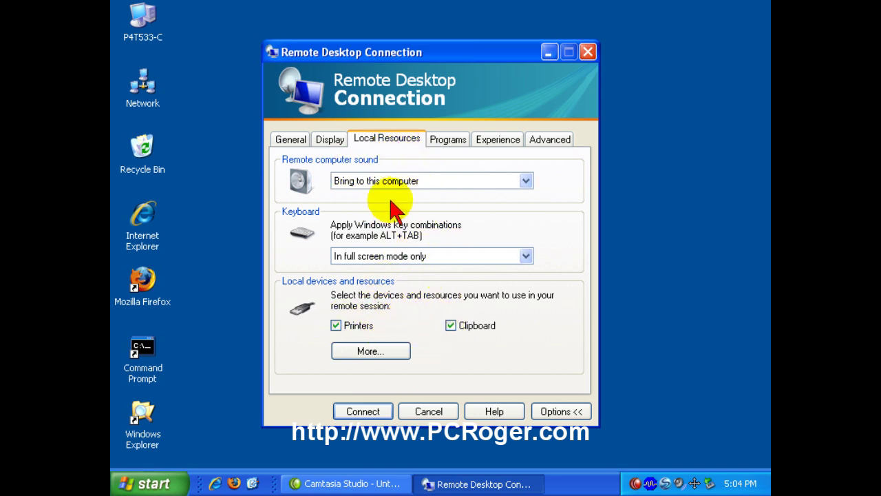
pyautogui.click(446, 146)
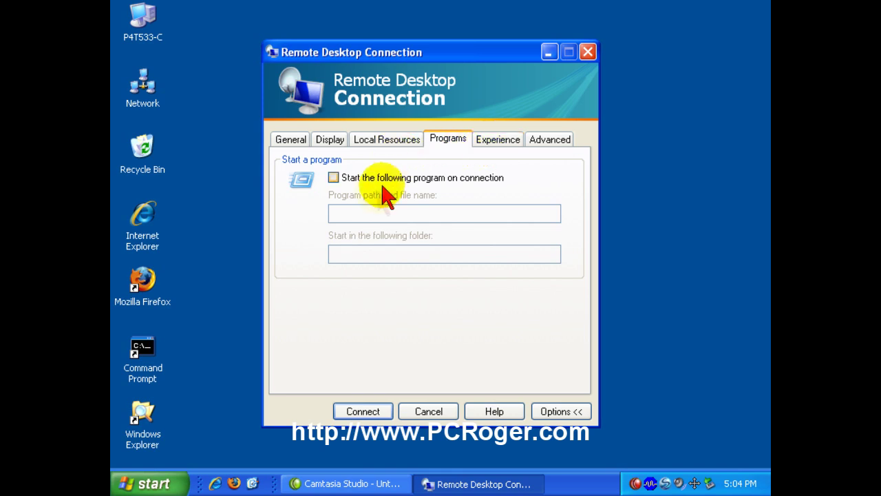
# - Set Experience speed to Broadband (128 Kbps - 1.5 Mbps) and review the Advanced authentication settings
pyautogui.click(497, 142)
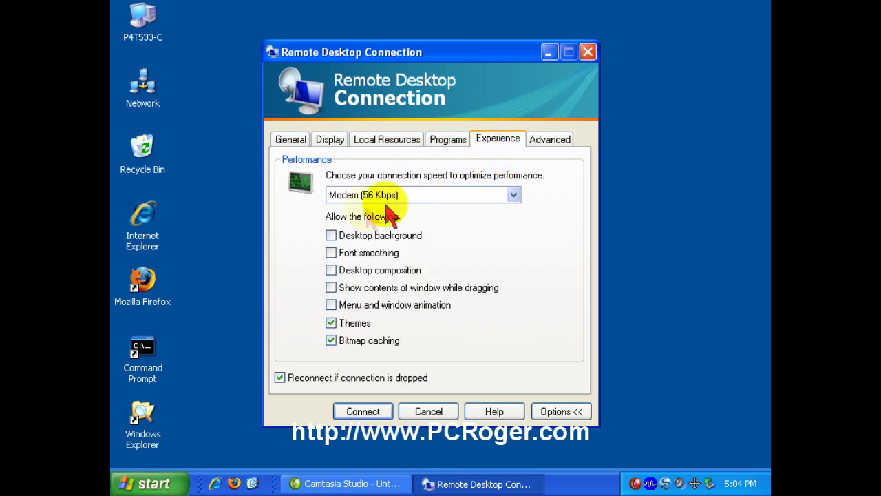
pyautogui.click(514, 196)
pyautogui.click(352, 232)
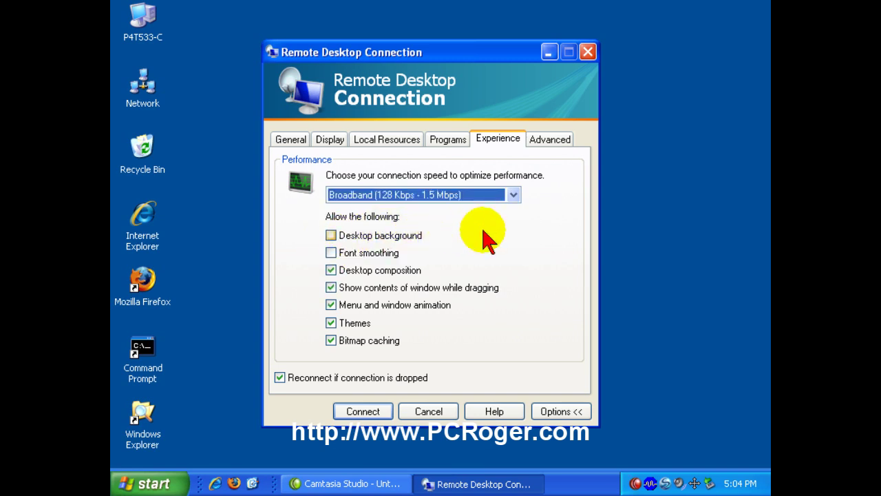
pyautogui.click(551, 140)
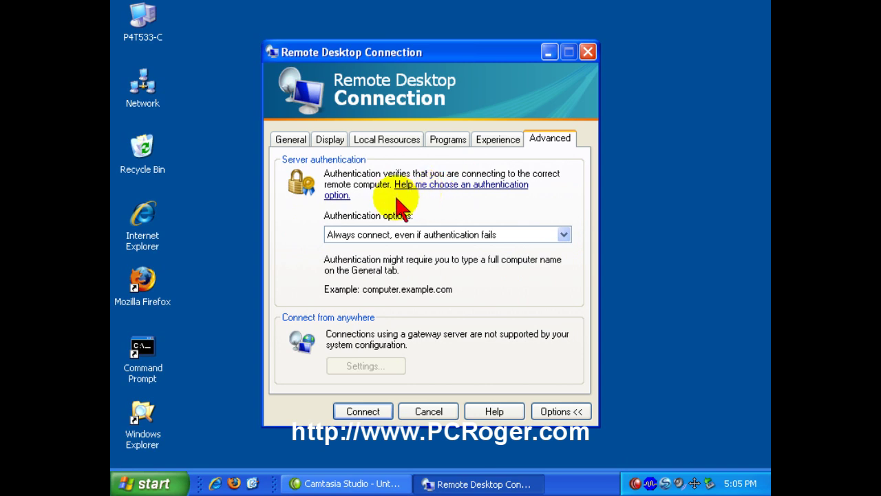
pyautogui.click(286, 139)
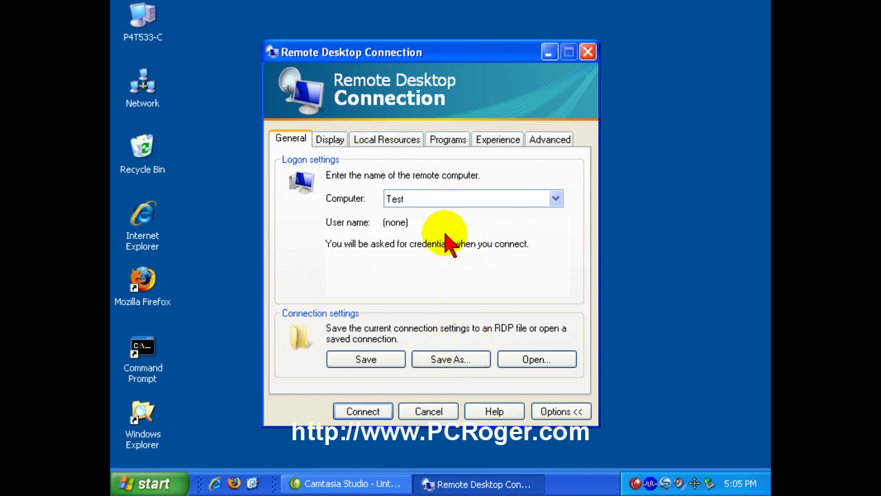
# - Save the connection settings as Test in My Documents and close Remote Desktop Connection
pyautogui.click(467, 366)
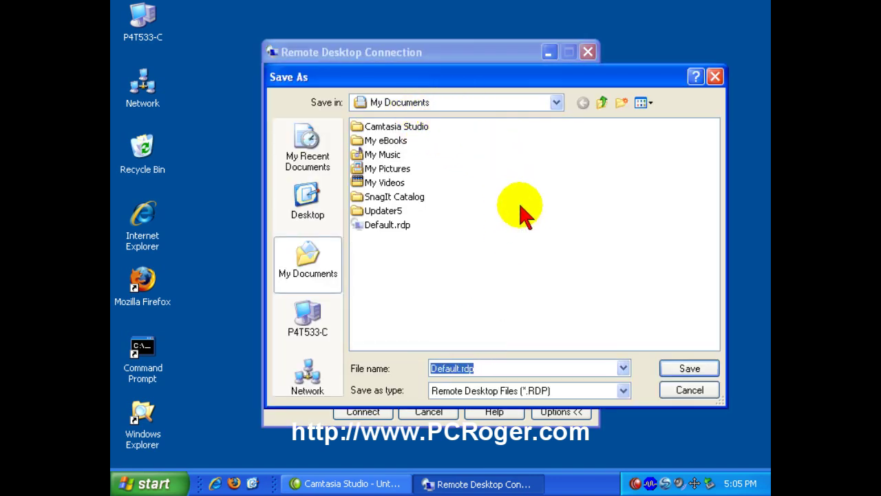
pyautogui.write('Test')
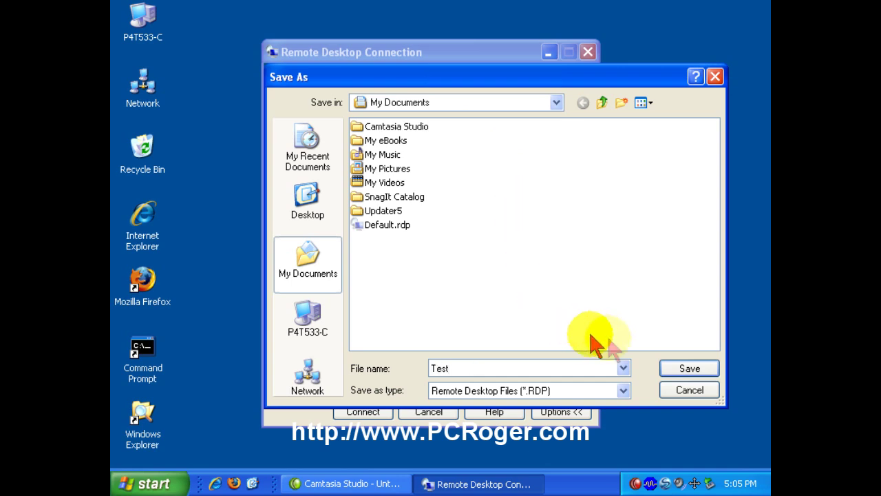
pyautogui.click(682, 370)
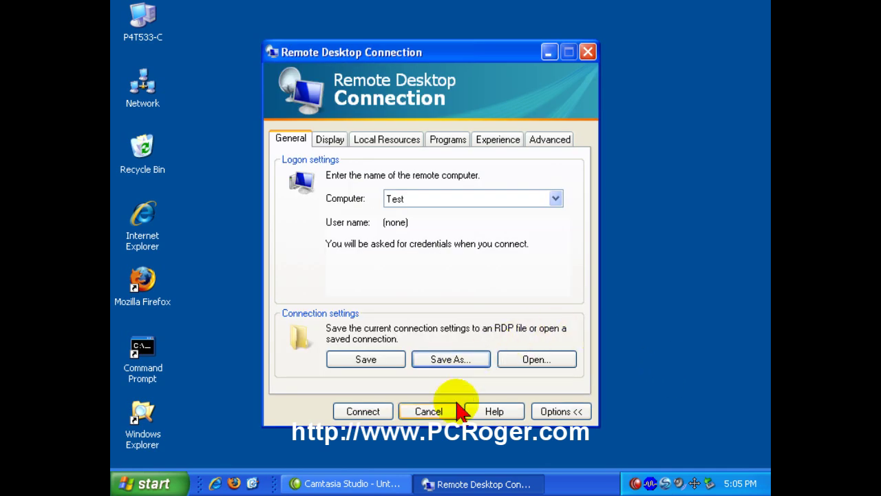
pyautogui.click(440, 411)
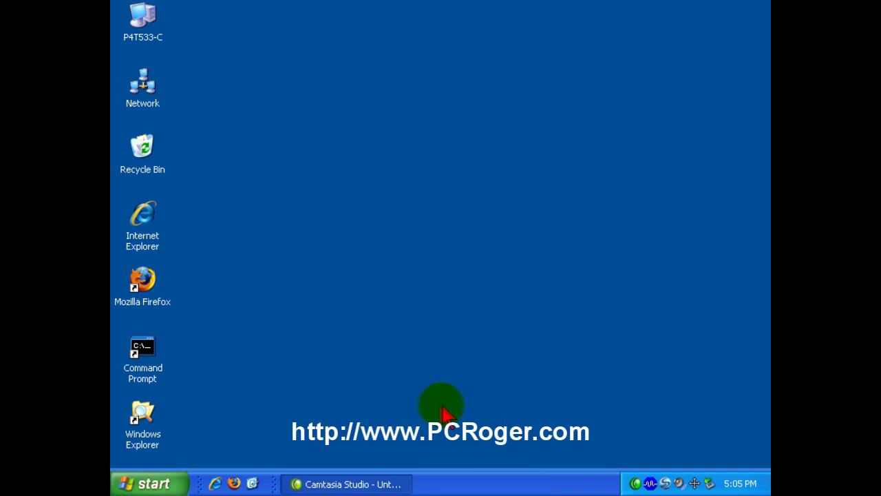
# - Open My Documents from the Start menu in a smaller window beside the desktop
pyautogui.click(180, 479)
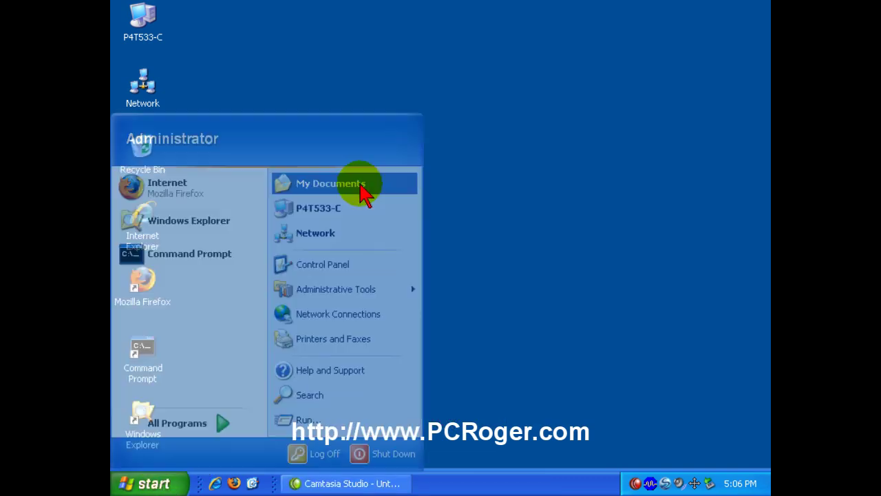
pyautogui.click(354, 184)
pyautogui.click(741, 11)
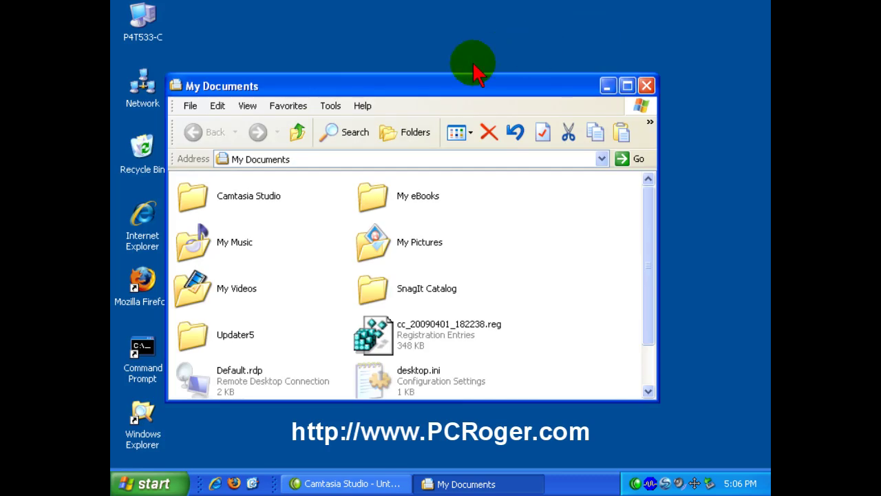
pyautogui.moveTo(444, 89); pyautogui.dragTo(533, 47)
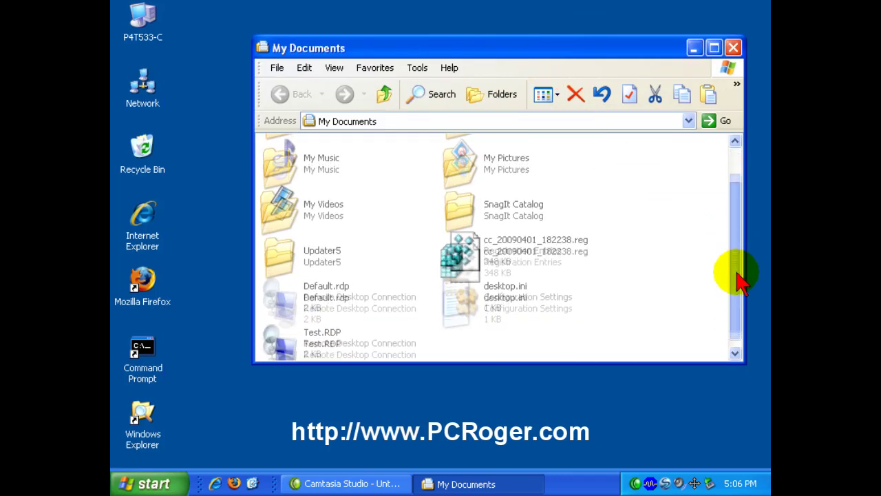
pyautogui.moveTo(741, 282); pyautogui.dragTo(732, 310)
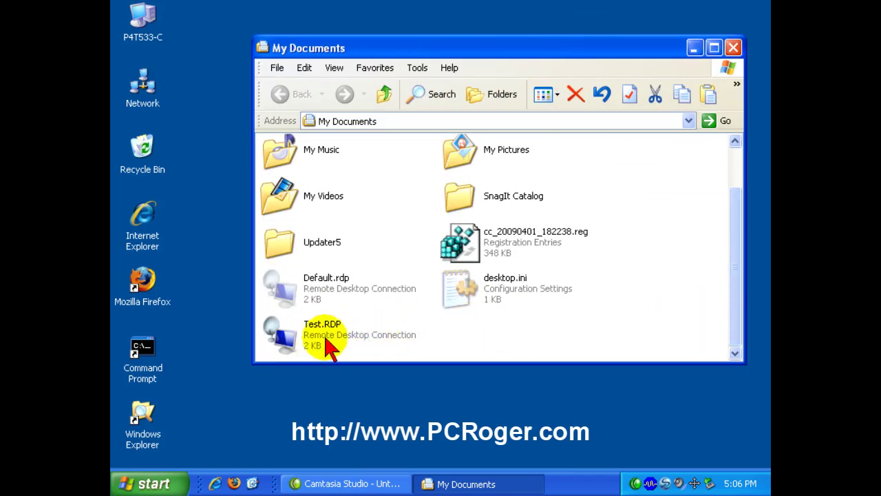
# - Create a desktop shortcut to Test.RDP at the top of the second icon column and begin renaming it
pyautogui.click(288, 344)
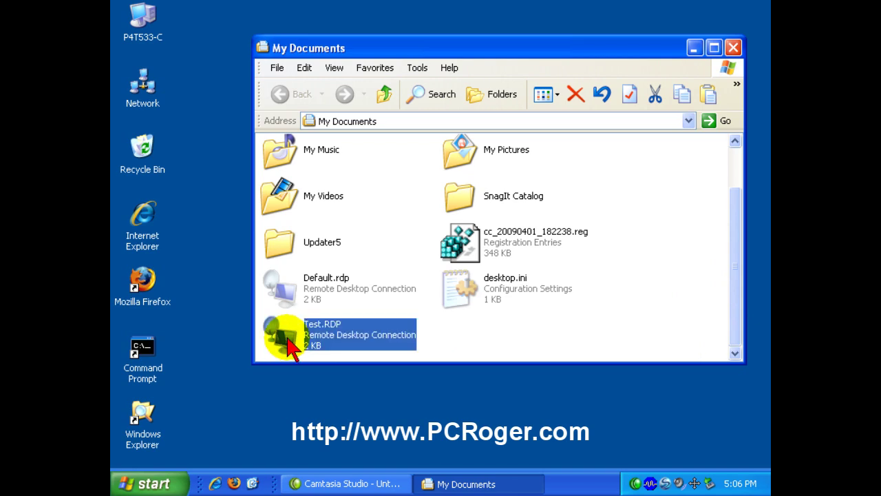
pyautogui.moveTo(288, 345); pyautogui.dragTo(315, 405)
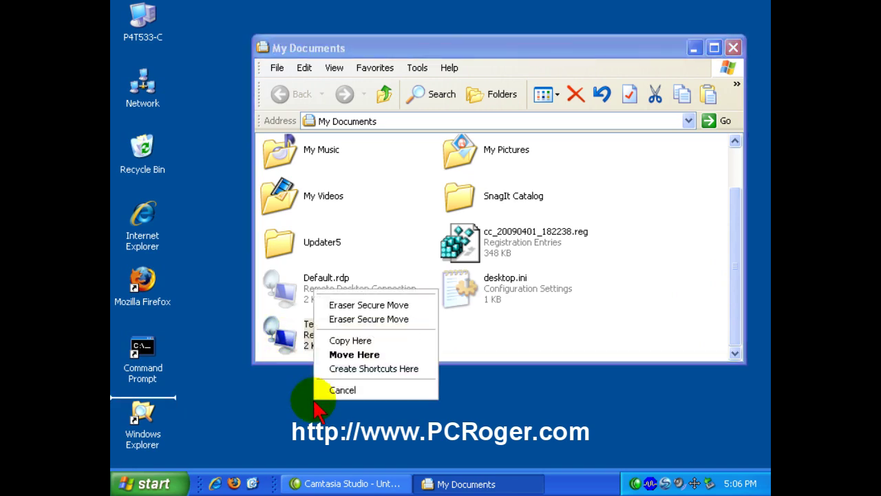
pyautogui.click(362, 371)
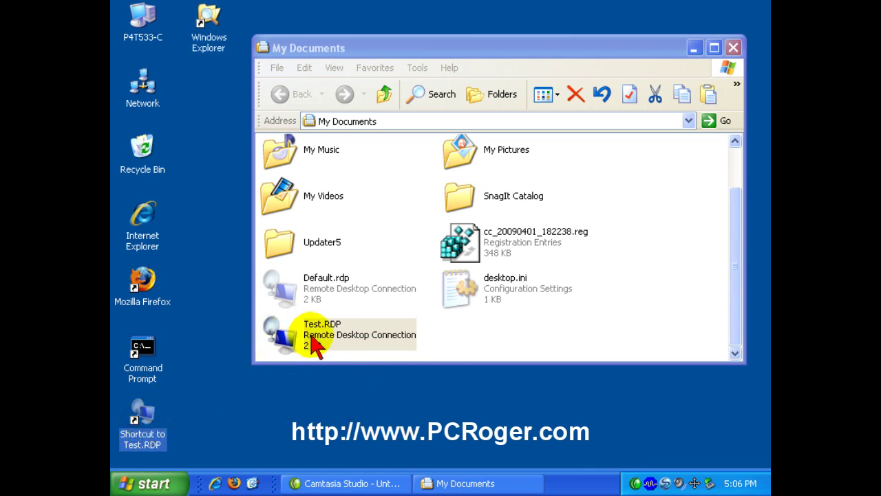
pyautogui.click(734, 48)
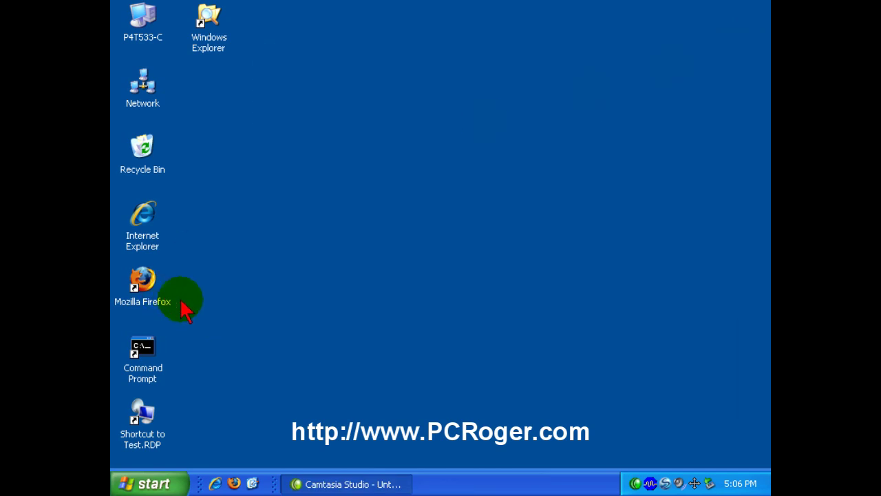
pyautogui.moveTo(141, 437); pyautogui.dragTo(254, 92)
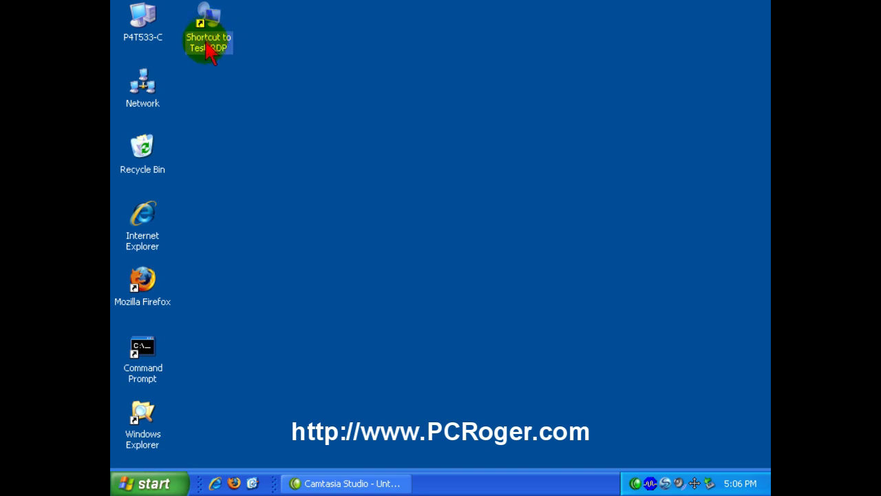
pyautogui.press('F2')
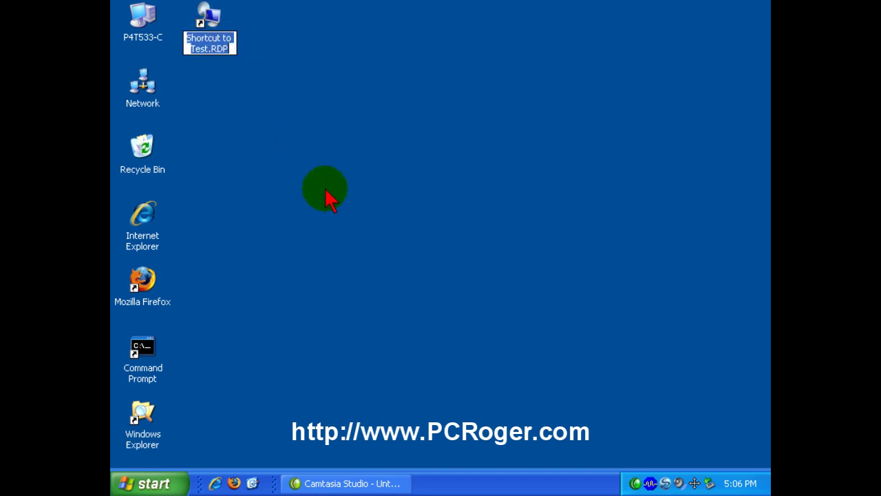
# - Rename the shortcut to Test PC, then cancel the credentials prompt it raises for Test
pyautogui.write('Test PC')
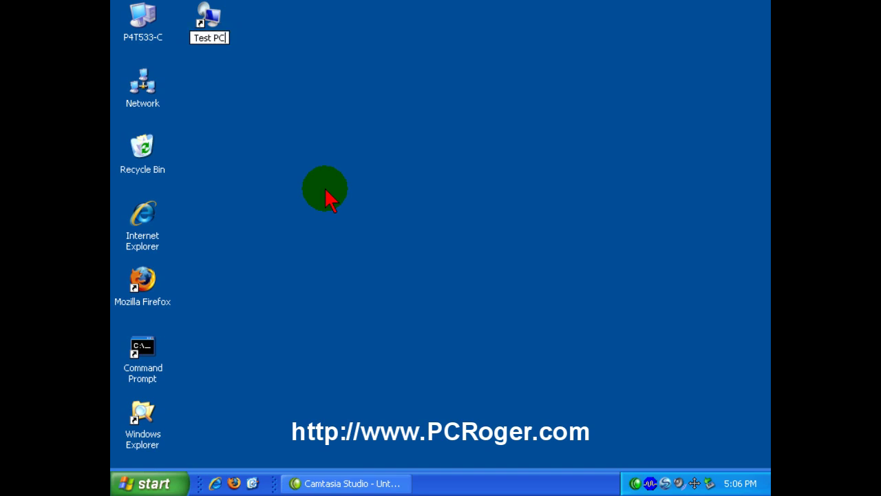
pyautogui.press('Return')
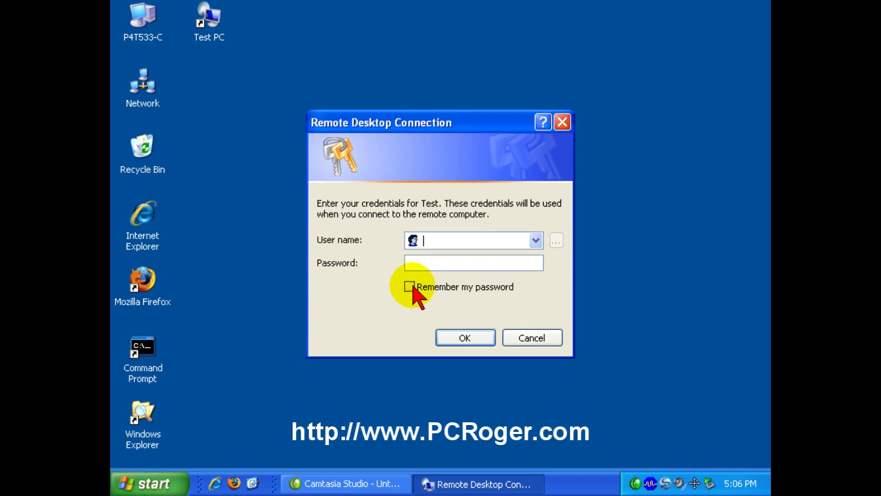
pyautogui.click(532, 338)
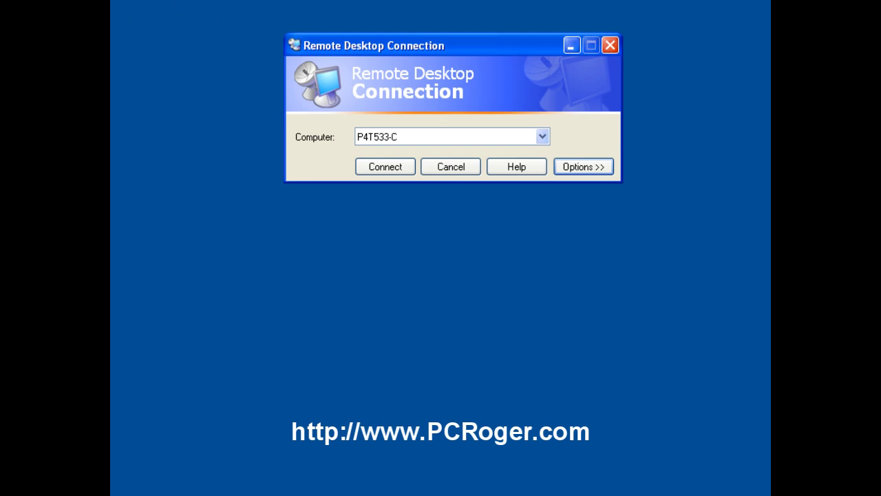
# - Set the remote desktop size to 640 by 480 pixels and enter the logon password
pyautogui.click(584, 167)
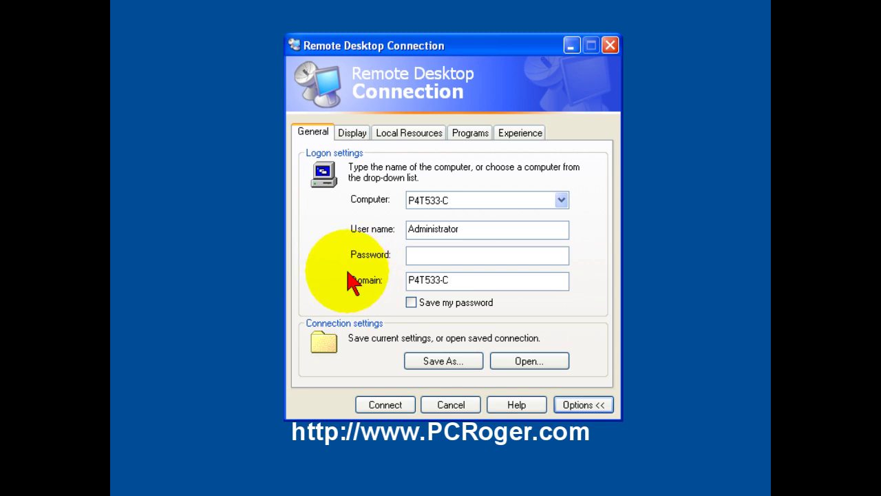
pyautogui.click(355, 134)
pyautogui.moveTo(410, 203); pyautogui.dragTo(435, 203)
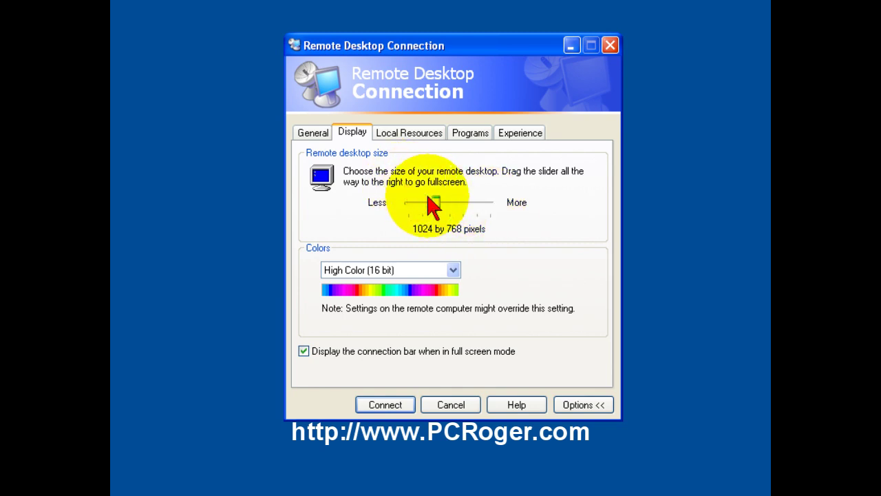
pyautogui.moveTo(434, 204); pyautogui.dragTo(409, 207)
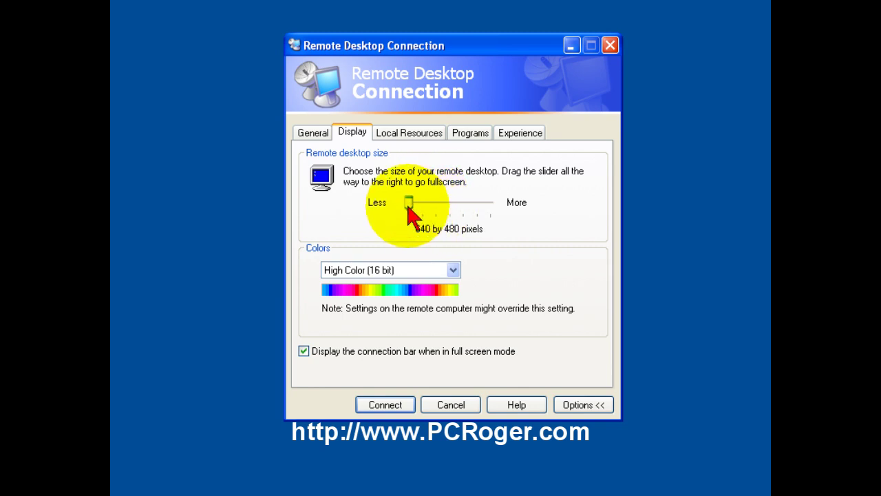
pyautogui.click(313, 133)
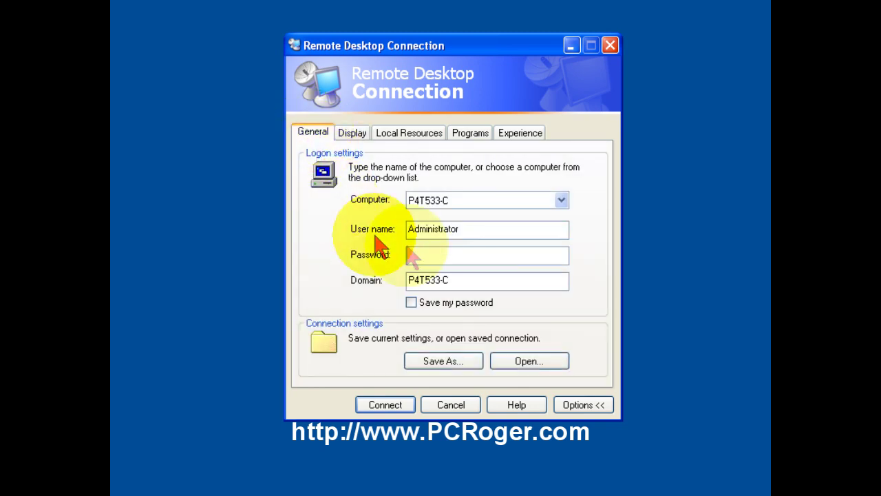
pyautogui.click(414, 257)
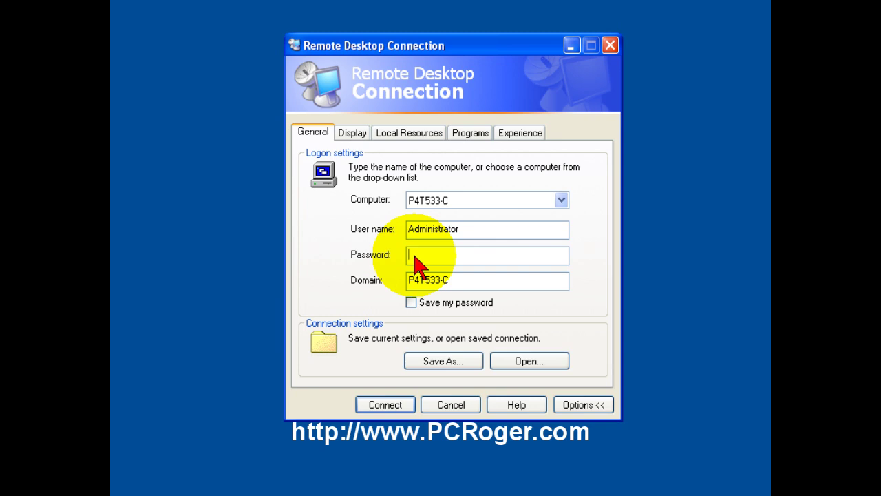
pyautogui.write('•••••••')
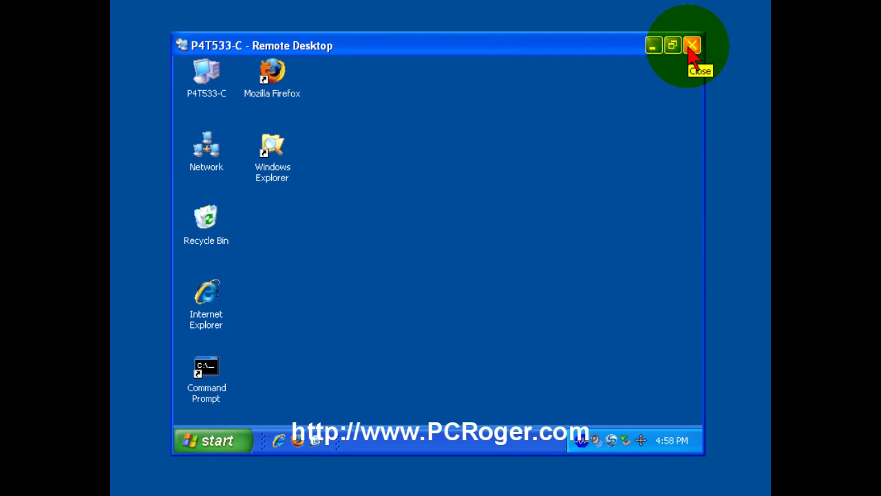
# - Open and close the remote computer's Start menu twice, dismissing the notice over it
pyautogui.click(234, 444)
pyautogui.click(266, 329)
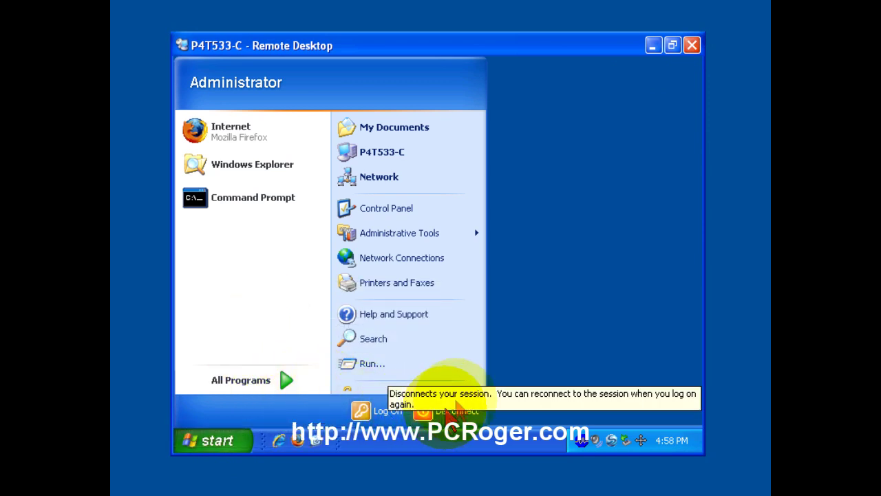
pyautogui.click(536, 353)
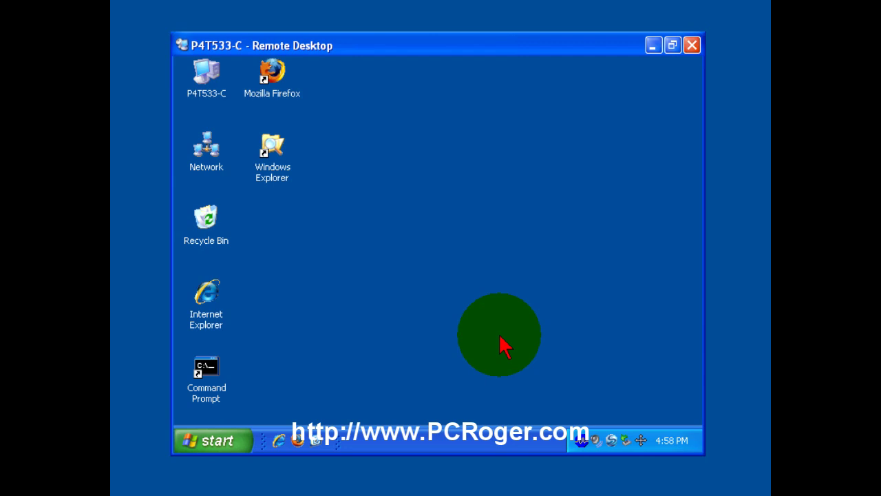
pyautogui.click(234, 442)
pyautogui.click(567, 323)
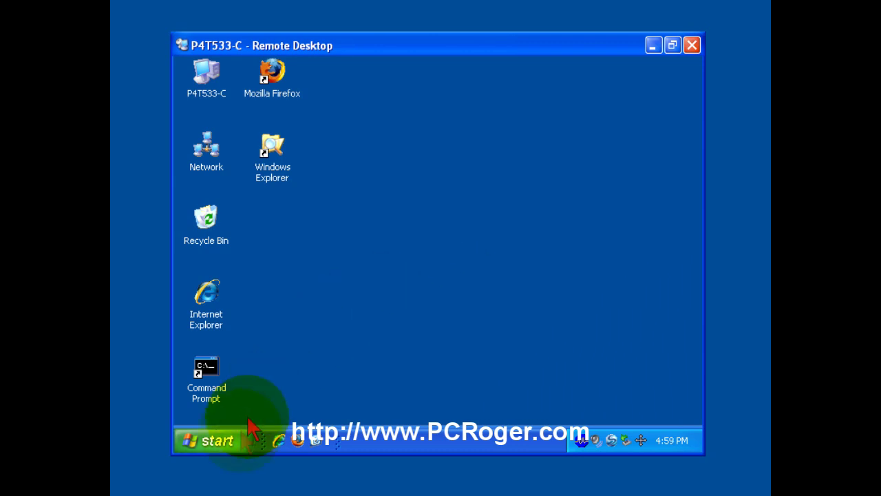
pyautogui.click(231, 444)
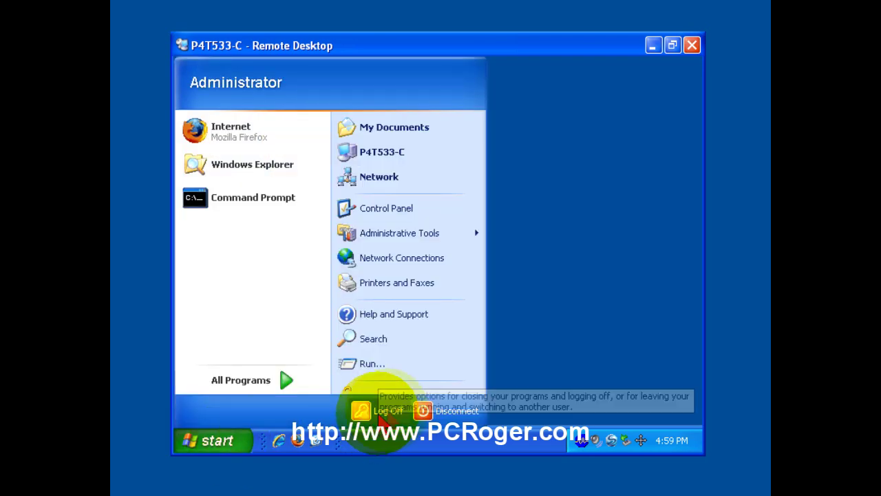
pyautogui.click(593, 331)
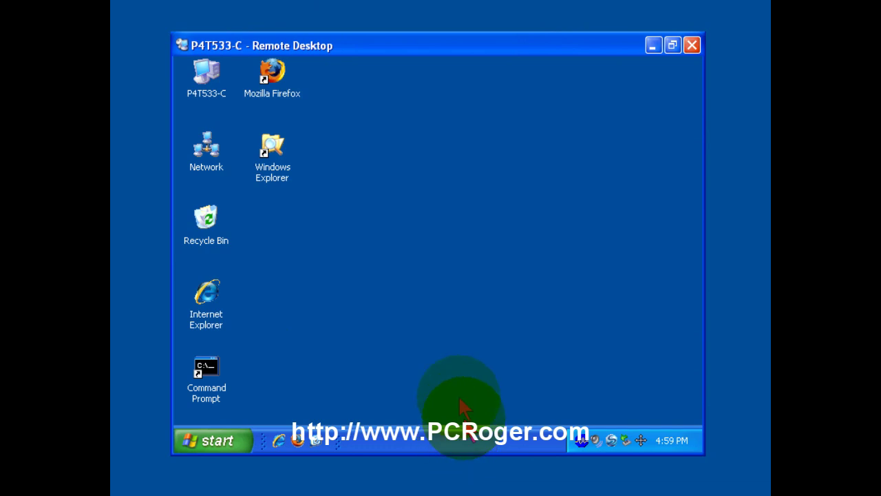
pyautogui.rightClick(400, 444)
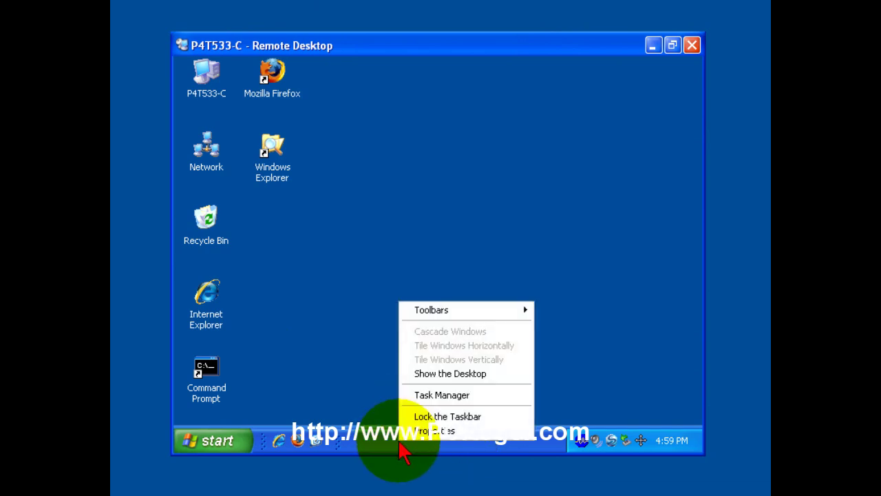
pyautogui.click(378, 338)
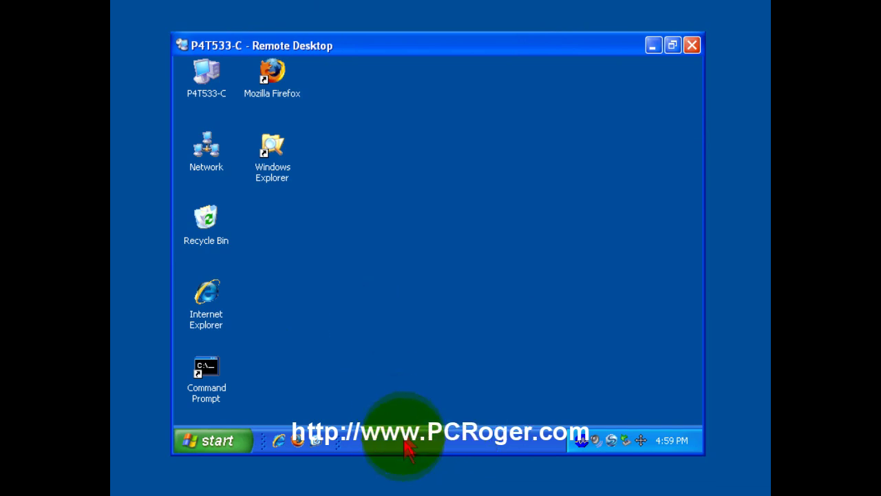
pyautogui.rightClick(405, 444)
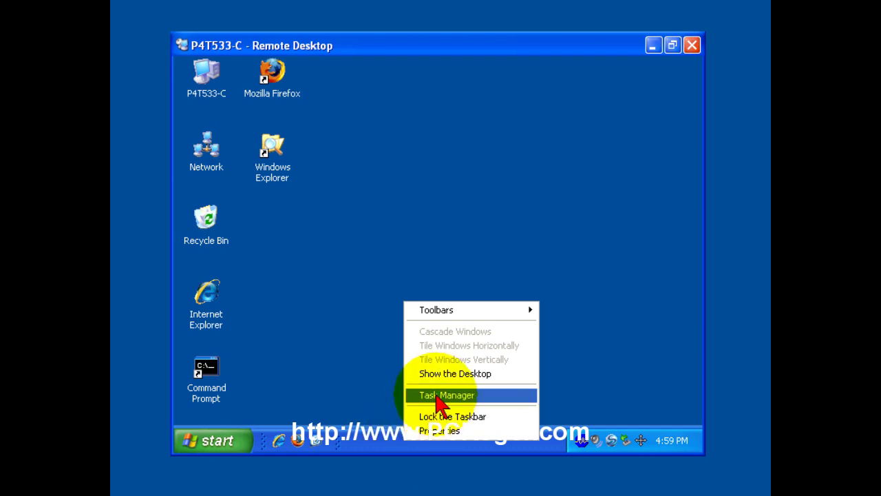
pyautogui.click(438, 397)
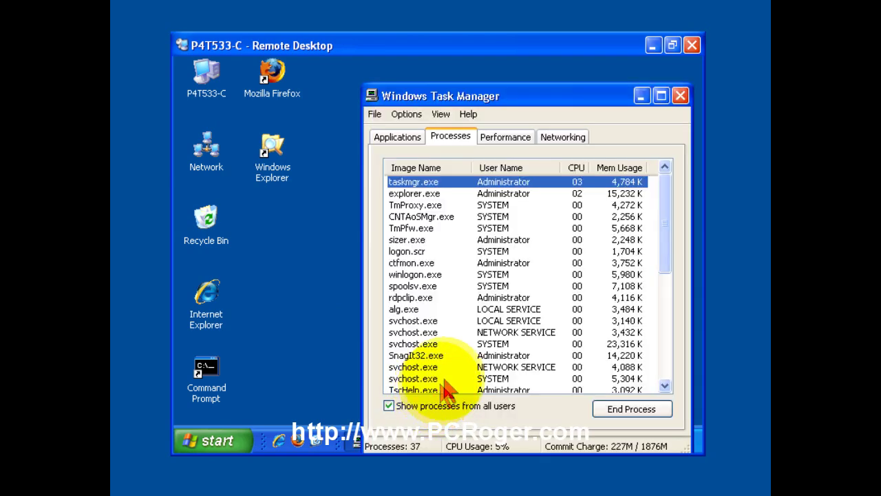
pyautogui.moveTo(665, 244); pyautogui.dragTo(668, 104)
pyautogui.click(681, 95)
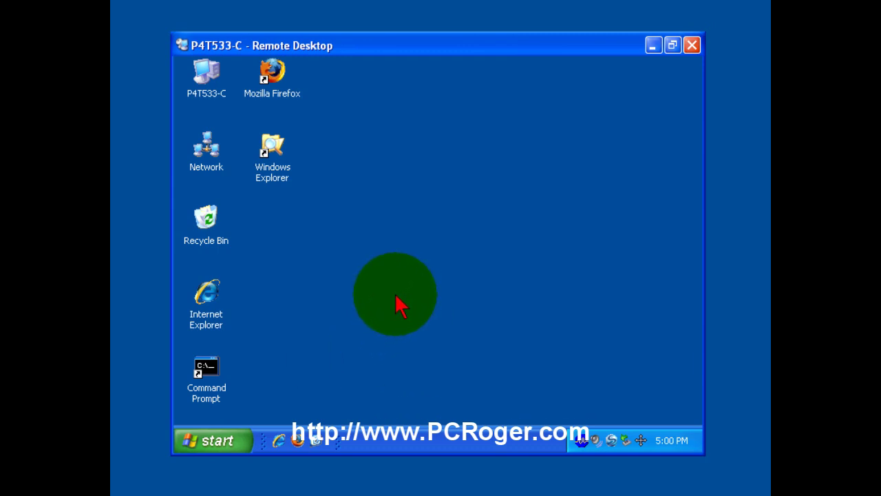
# - Open an enlarged Explorer window on C:\ and cancel the close-window disconnect warning
pyautogui.doubleClick(281, 180)
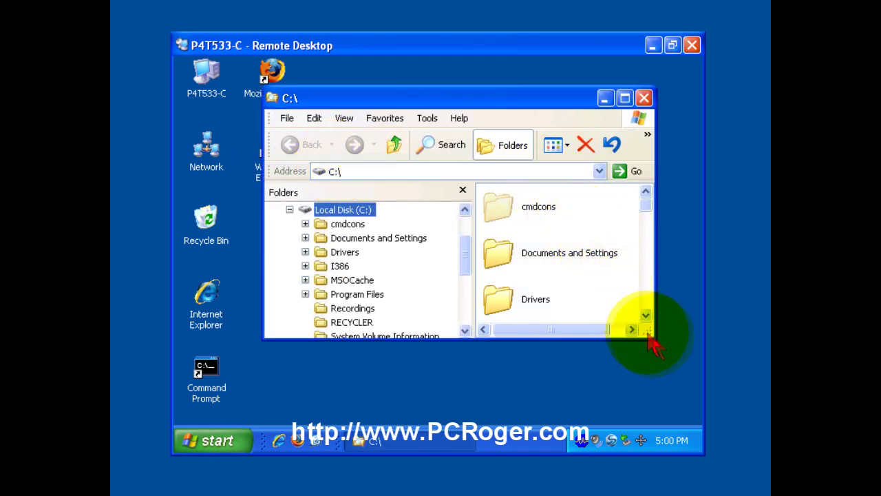
pyautogui.moveTo(647, 335); pyautogui.dragTo(663, 380)
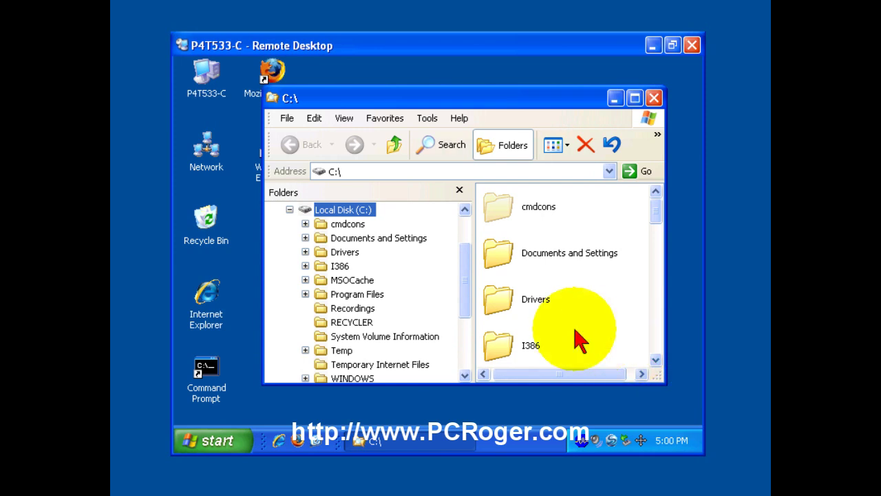
pyautogui.click(692, 45)
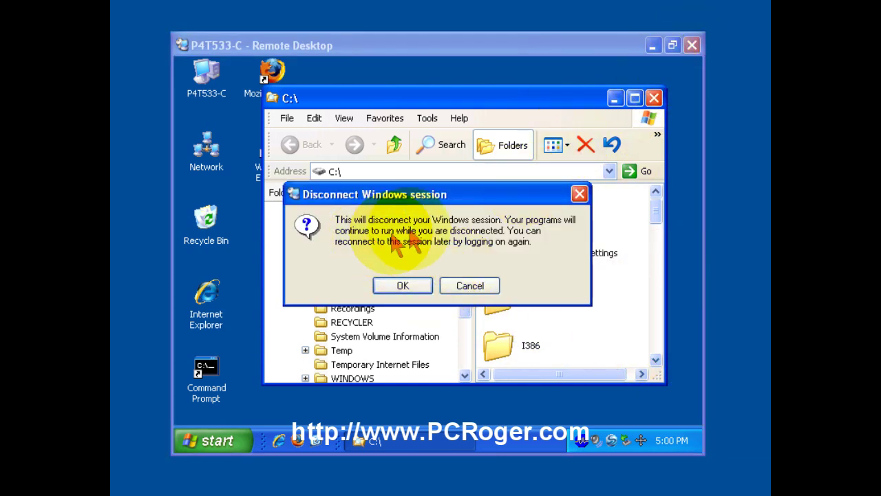
pyautogui.click(471, 288)
# - Disconnect the session through the remote Start menu's Disconnect command
pyautogui.click(219, 440)
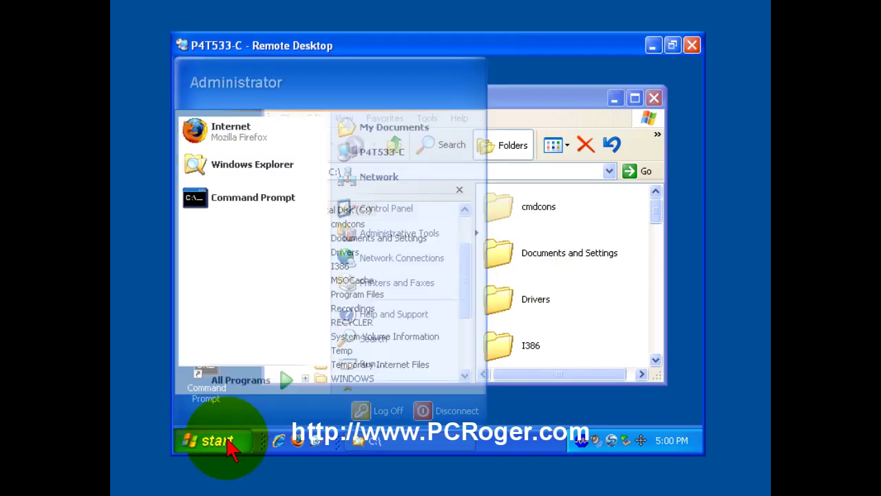
pyautogui.click(446, 411)
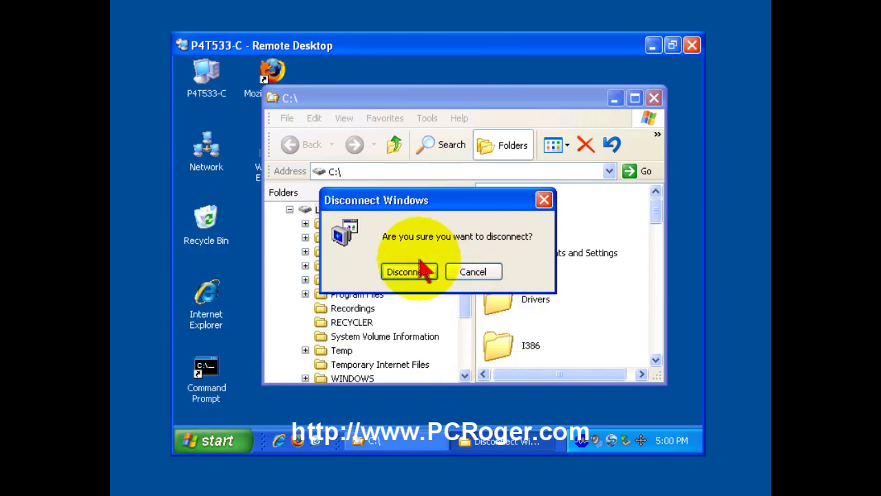
pyautogui.click(409, 272)
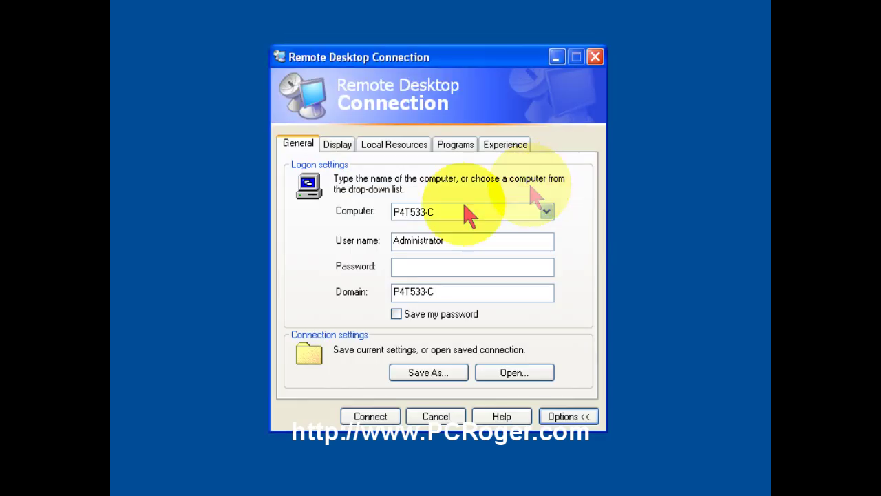
# - Enter the account password and reconnect to P4T533-C
pyautogui.click(406, 269)
pyautogui.write('*******')
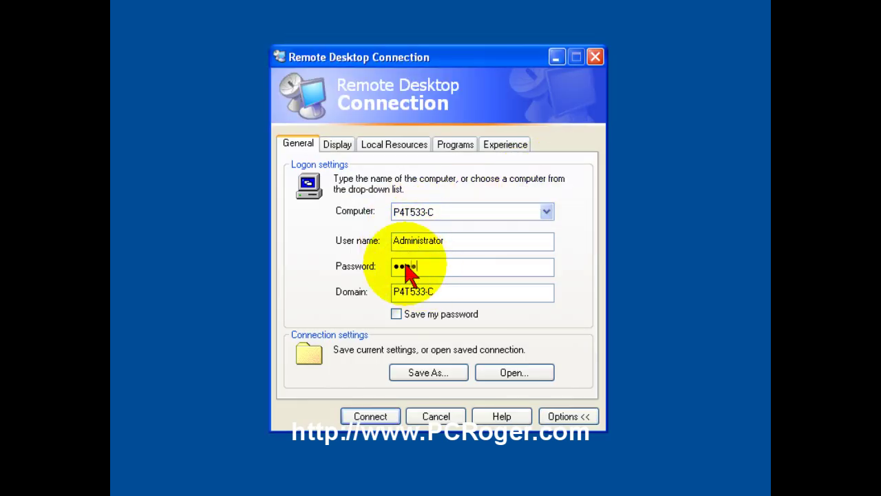
pyautogui.click(382, 418)
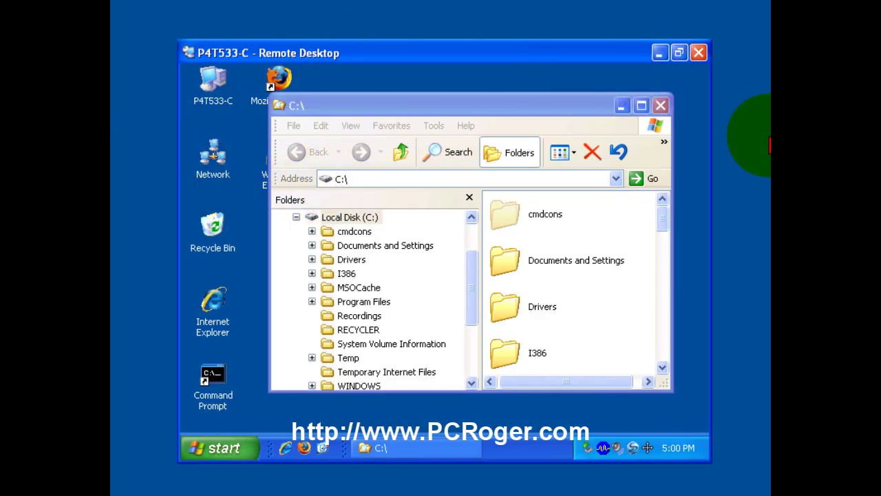
# - Close the C:\ Explorer window, log off the remote session, and launch Firefox
pyautogui.click(660, 105)
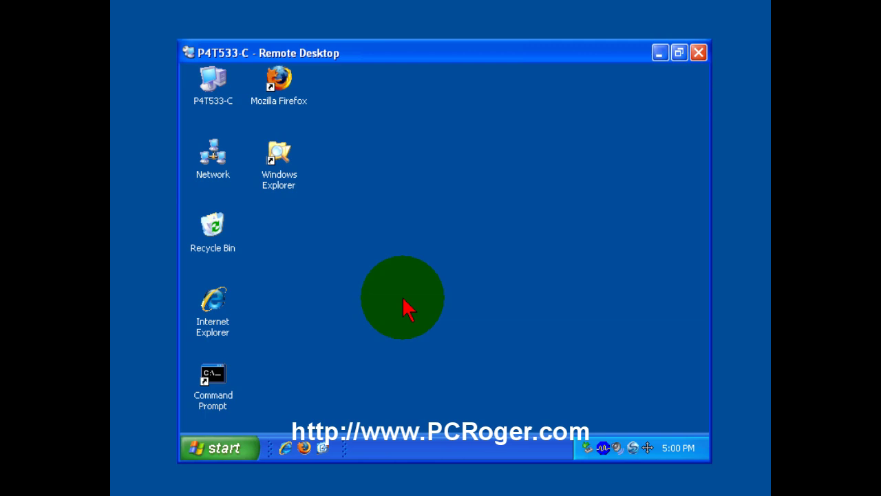
pyautogui.click(228, 451)
pyautogui.click(377, 418)
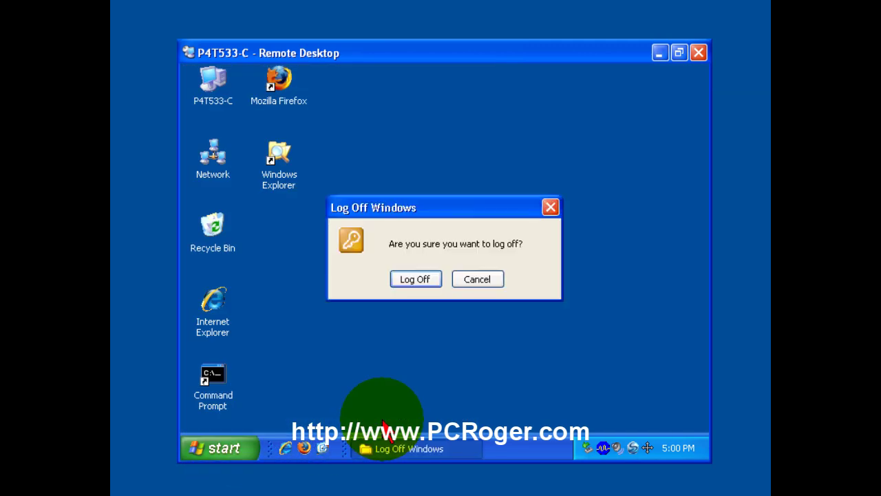
pyautogui.click(419, 284)
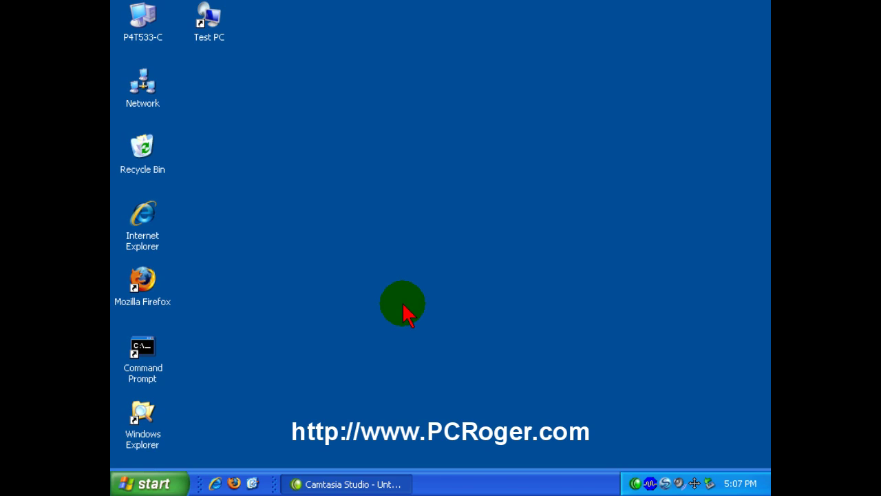
pyautogui.click(142, 275)
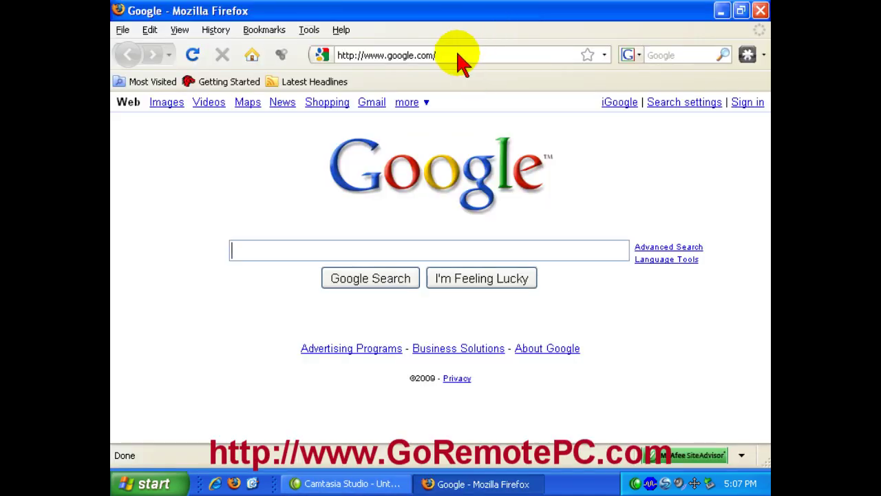
pyautogui.click(459, 59)
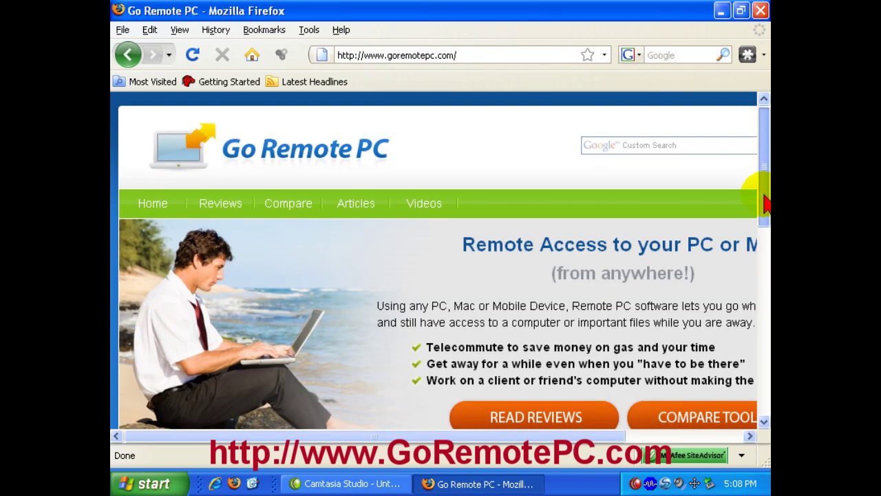
pyautogui.moveTo(757, 197); pyautogui.dragTo(767, 344)
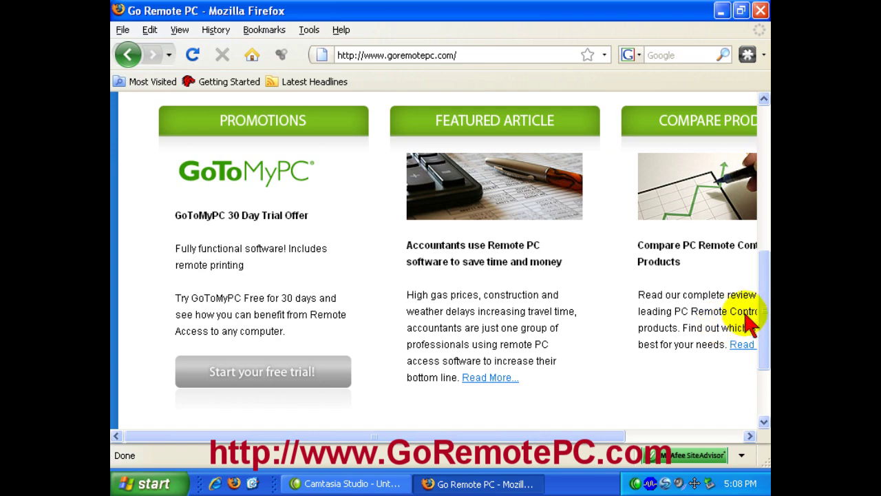
pyautogui.scroll(1, 766, 313)
pyautogui.moveTo(766, 313); pyautogui.dragTo(759, 161)
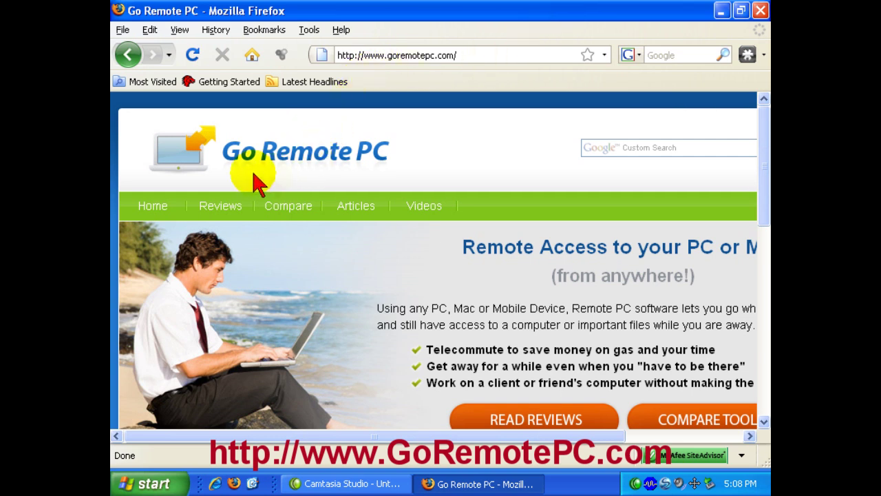
pyautogui.scroll(-4, 506, 187)
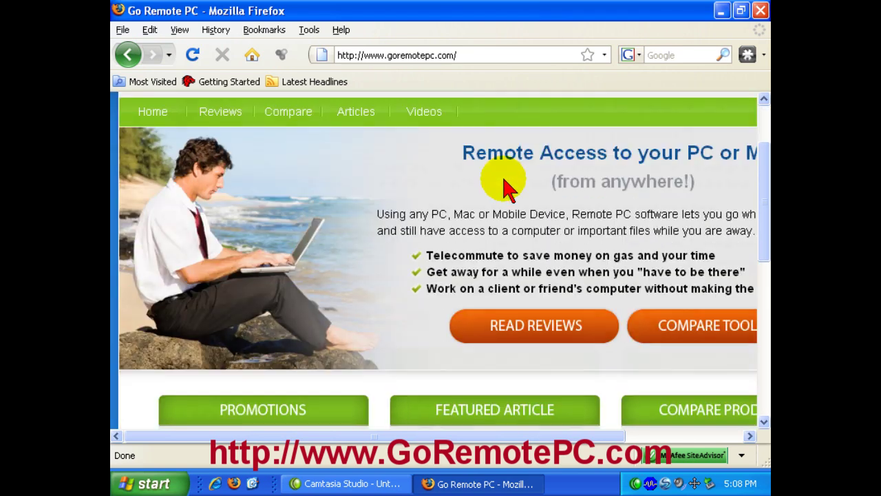
pyautogui.scroll(-7, 506, 227)
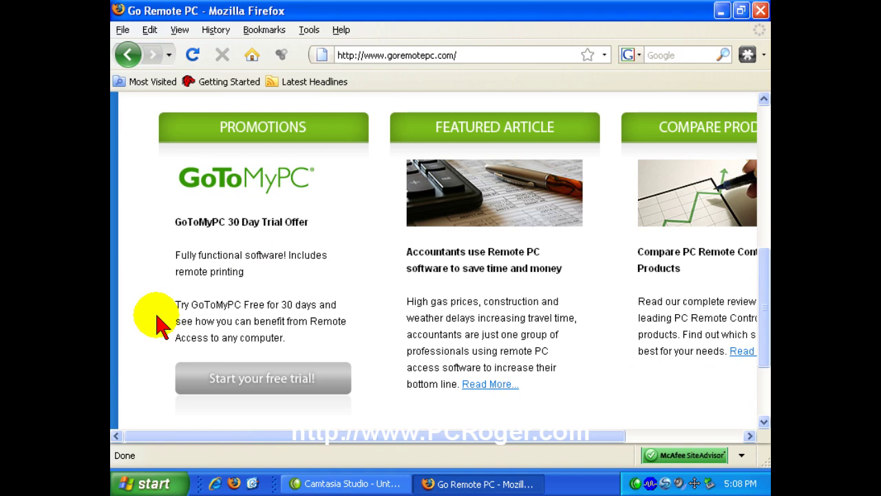
# - Close Firefox to reveal the desktop with the Test PC shortcut
pyautogui.click(760, 11)
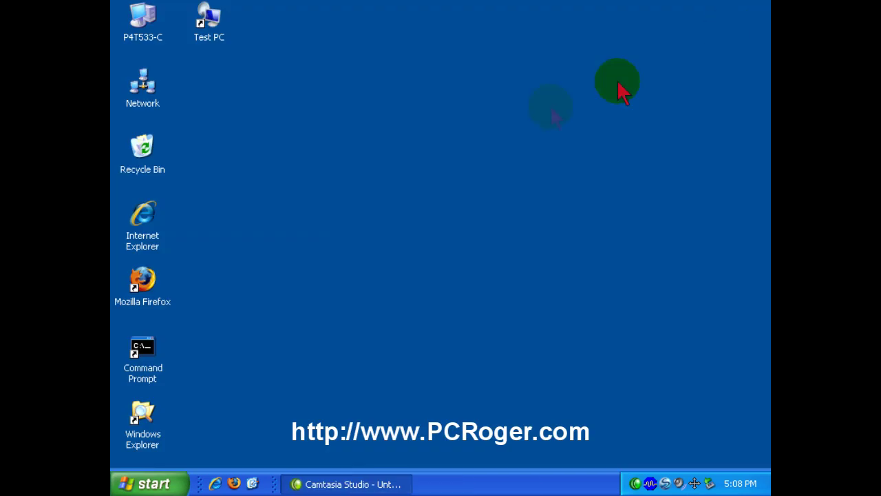